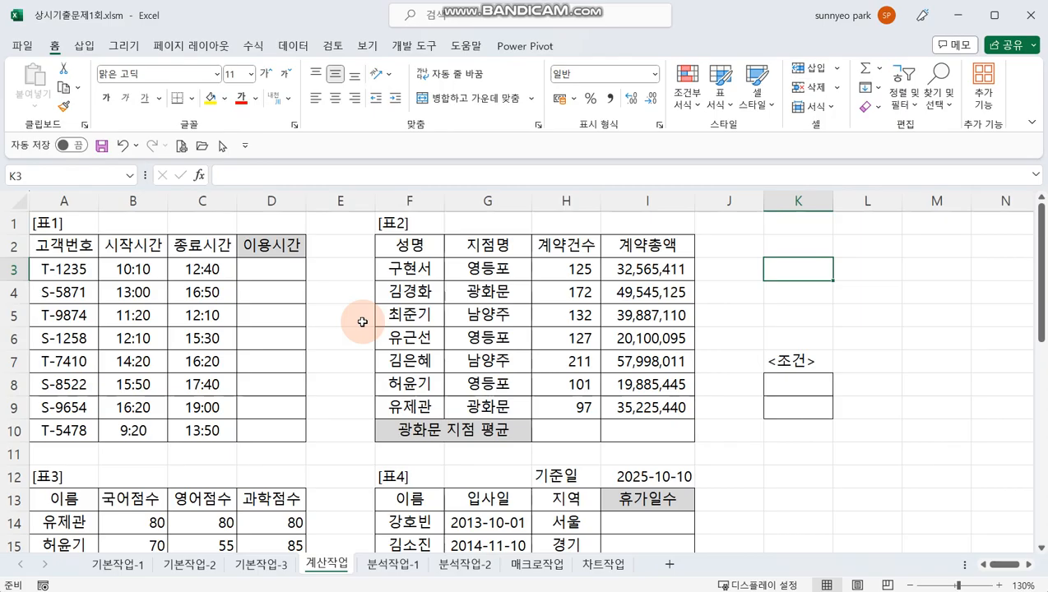
# Examine the number formats of the answer cells in 표1's 이용시간 column and 표2's 광화문 지점 평균 row.
pyautogui.click(361, 321)
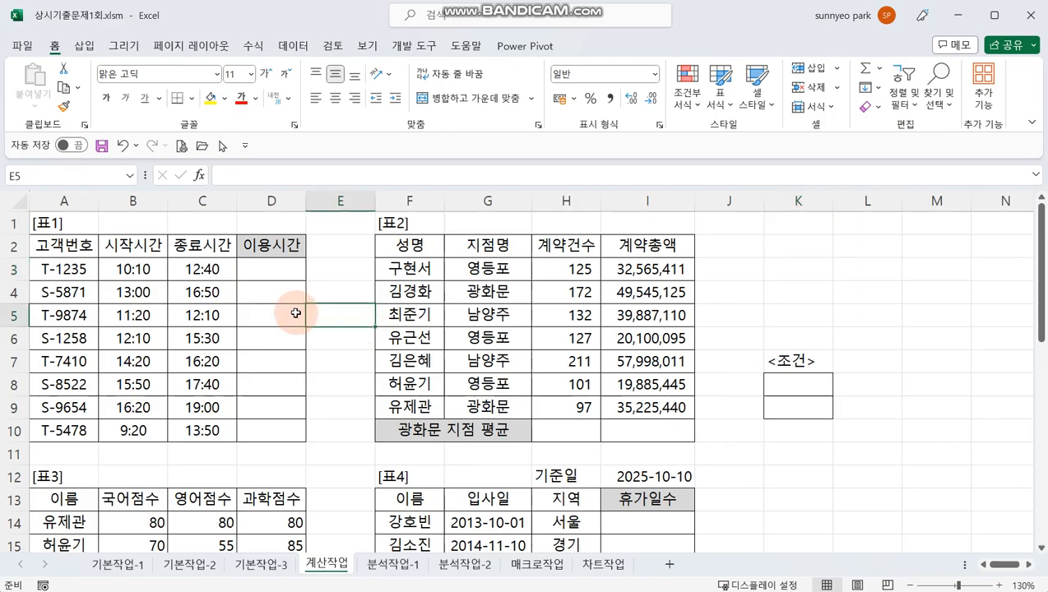
pyautogui.click(279, 272)
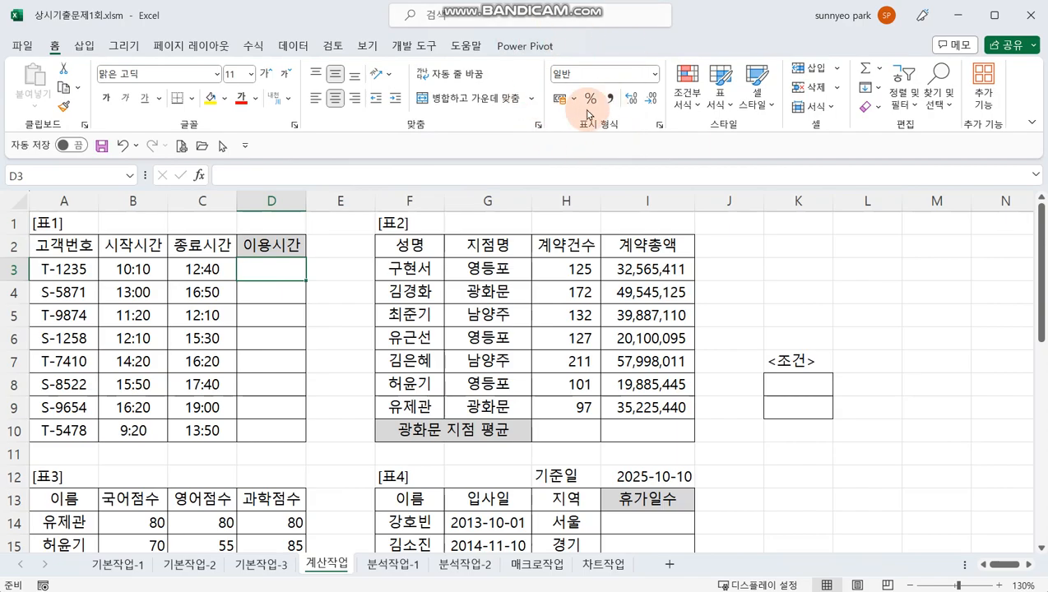
pyautogui.click(271, 315)
pyautogui.click(269, 362)
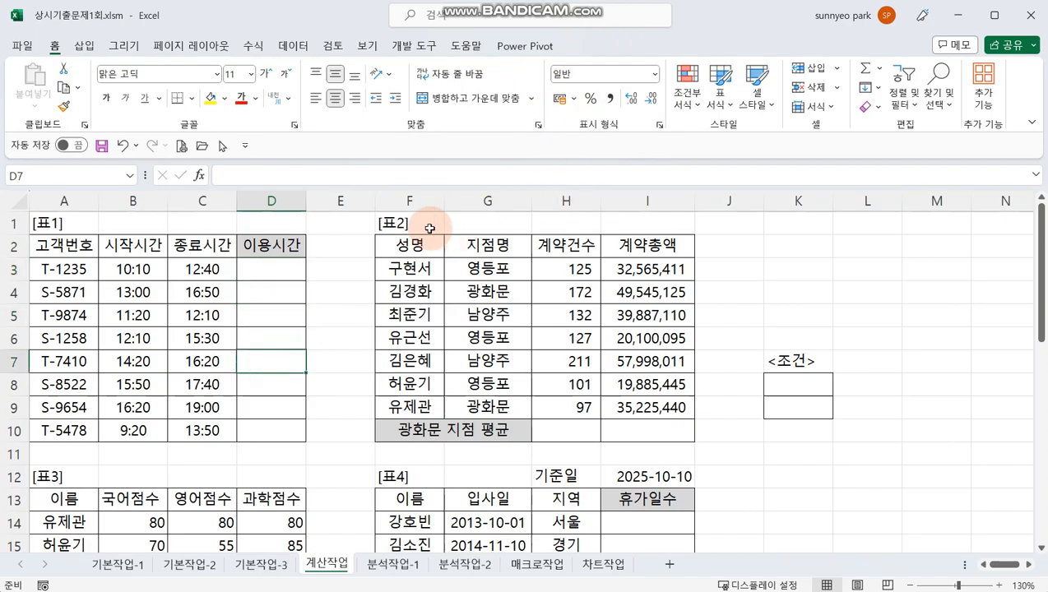
pyautogui.click(585, 430)
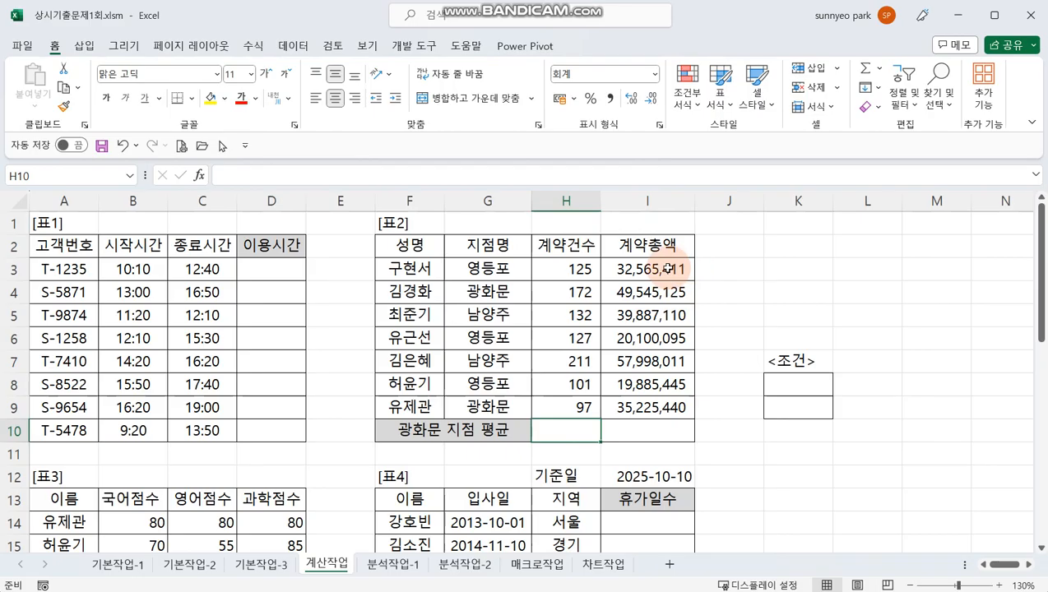
# Apply the percentage format to the 영어, 과학 우수 학생비율 result cell D23.
pyautogui.scroll(-3, 421, 317)
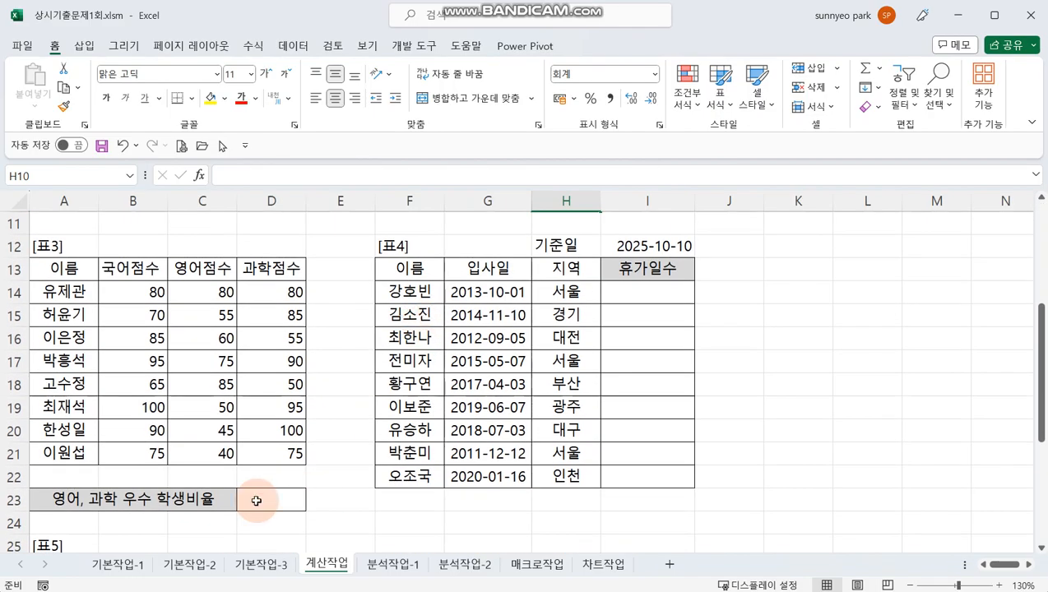
pyautogui.scroll(-1, 378, 487)
pyautogui.scroll(-1, 379, 487)
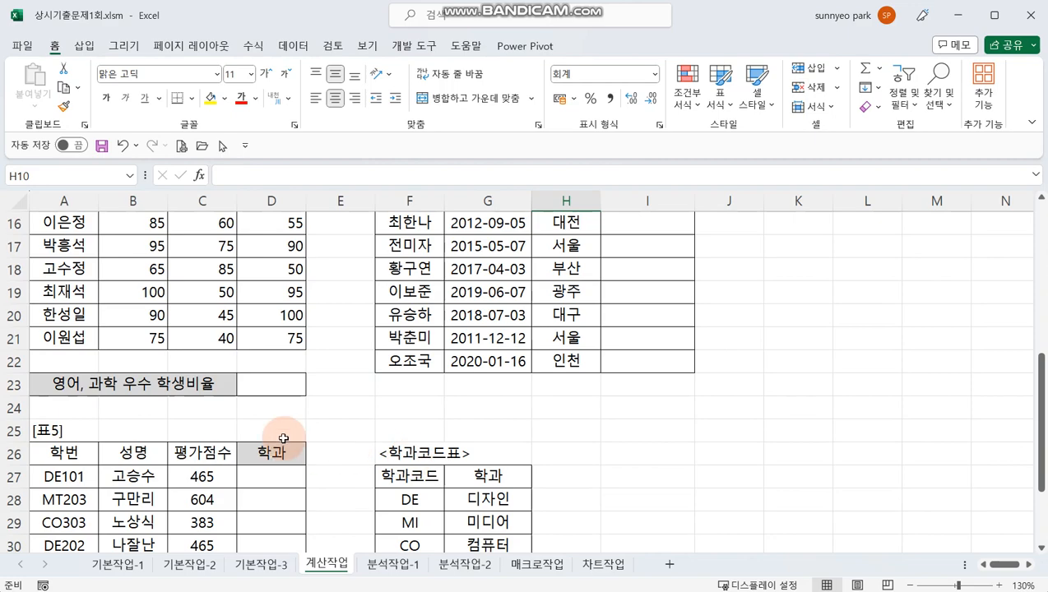
pyautogui.click(271, 387)
pyautogui.click(590, 98)
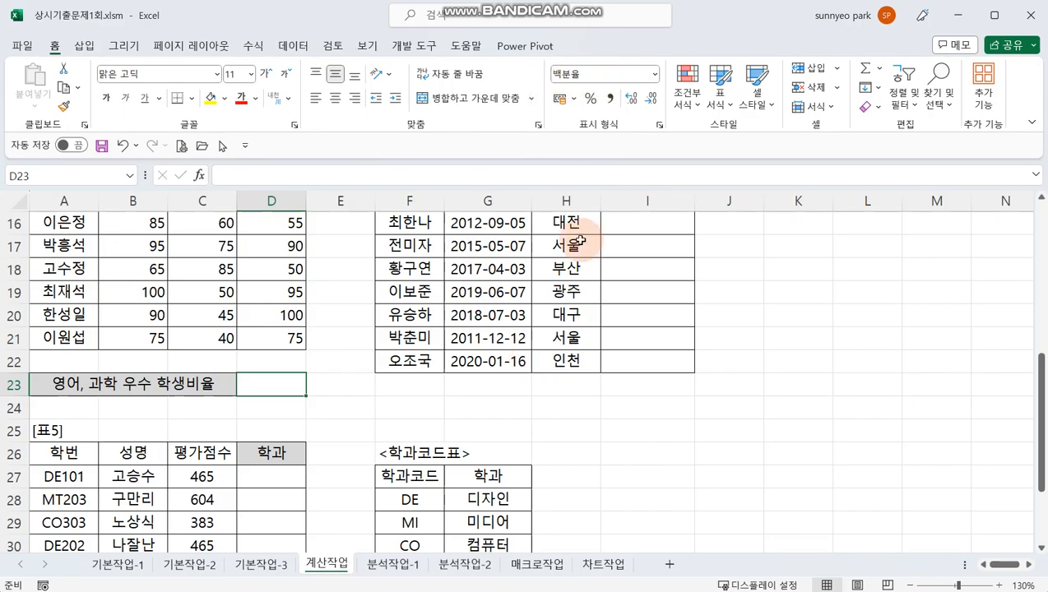
# Examine the number formats of the 휴가일수 cells in 표4 and the 학과 cells in 표5.
pyautogui.scroll(2, 667, 294)
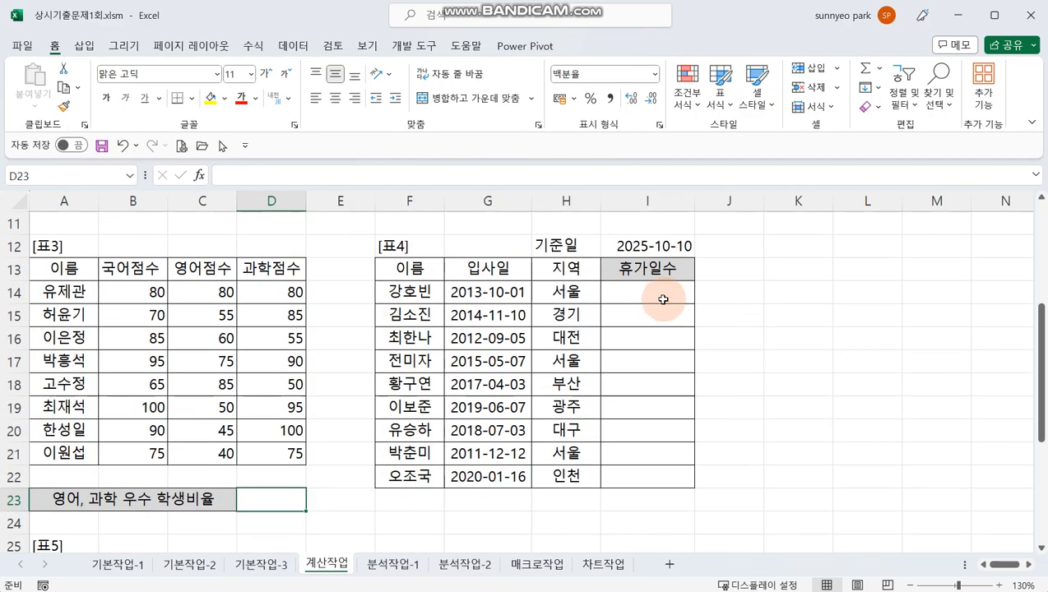
pyautogui.click(662, 299)
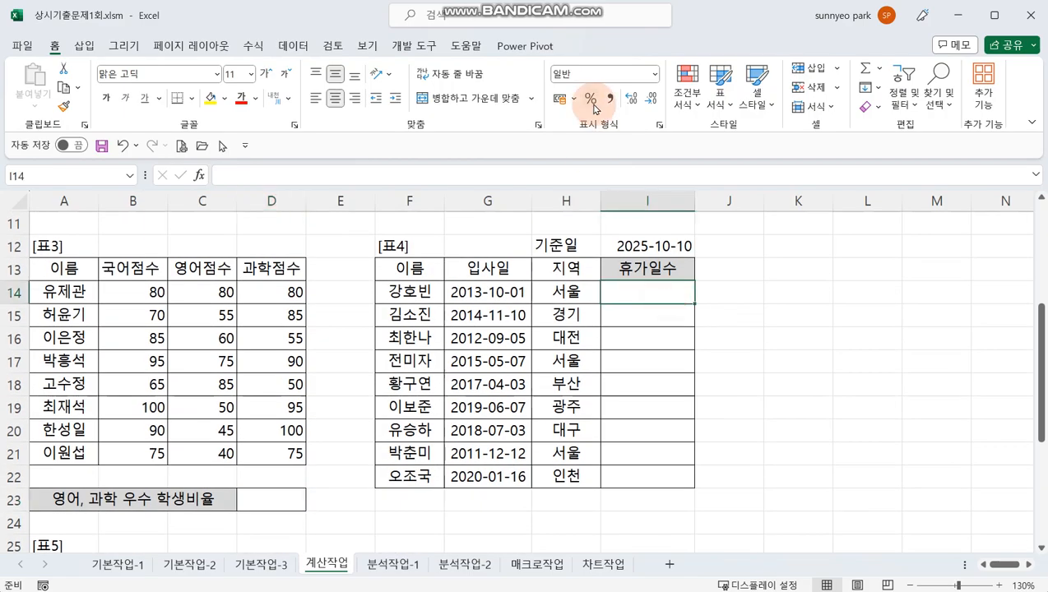
pyautogui.scroll(-5, 634, 316)
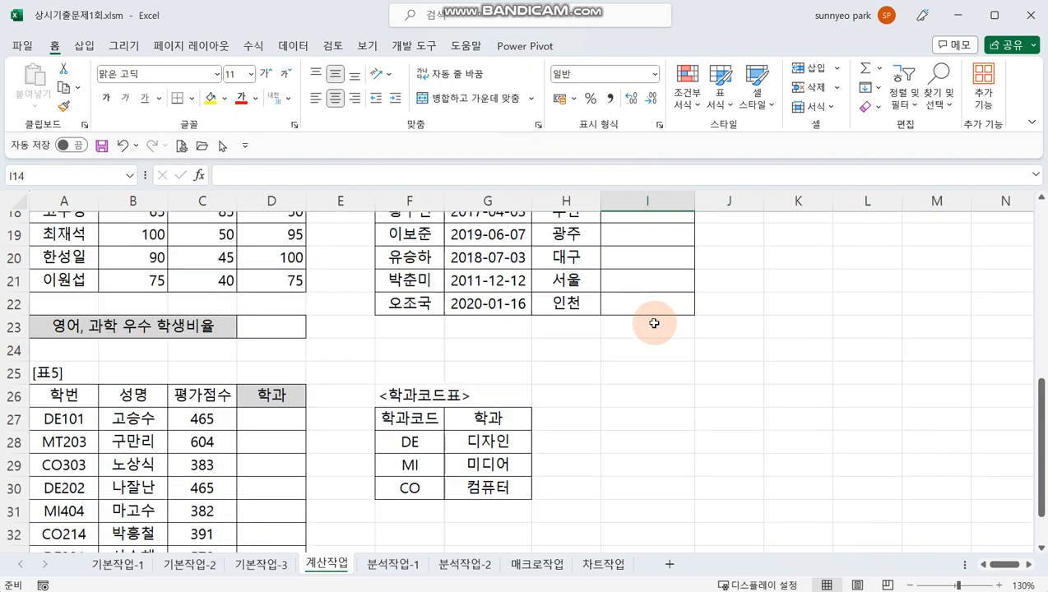
pyautogui.click(278, 296)
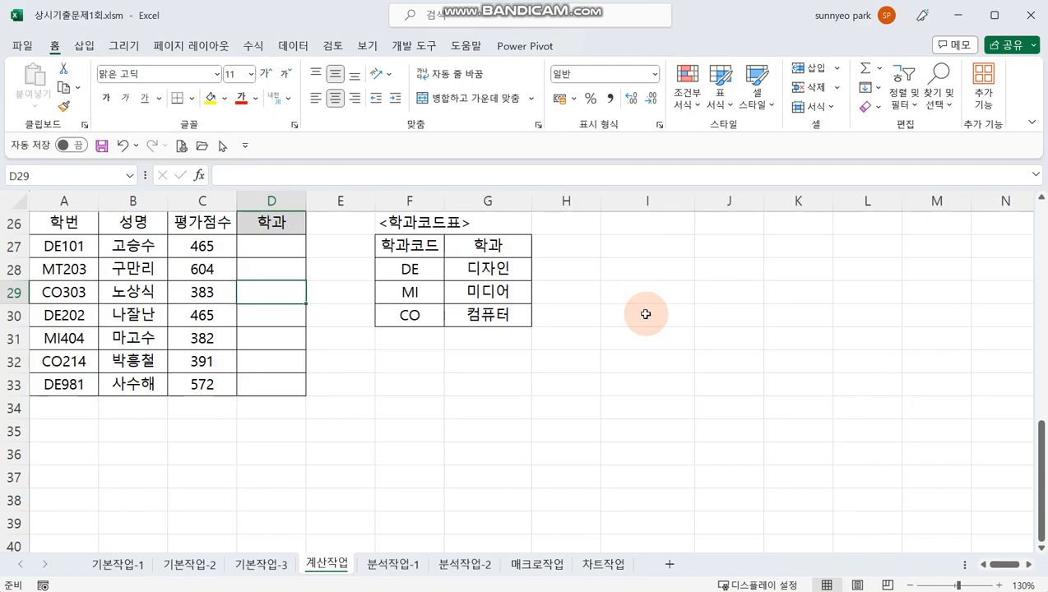
pyautogui.scroll(8, 646, 315)
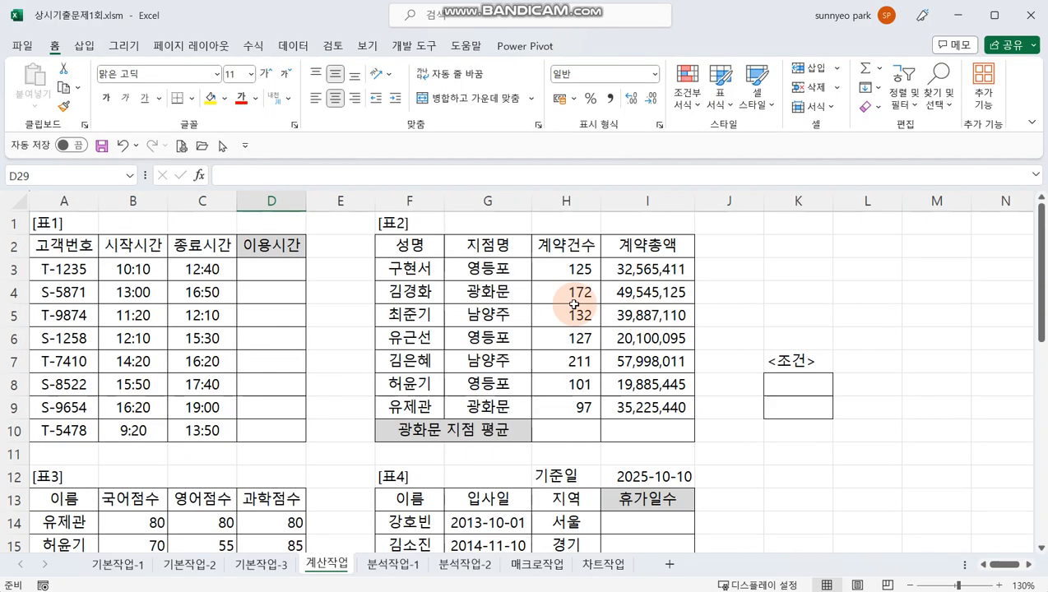
pyautogui.click(356, 271)
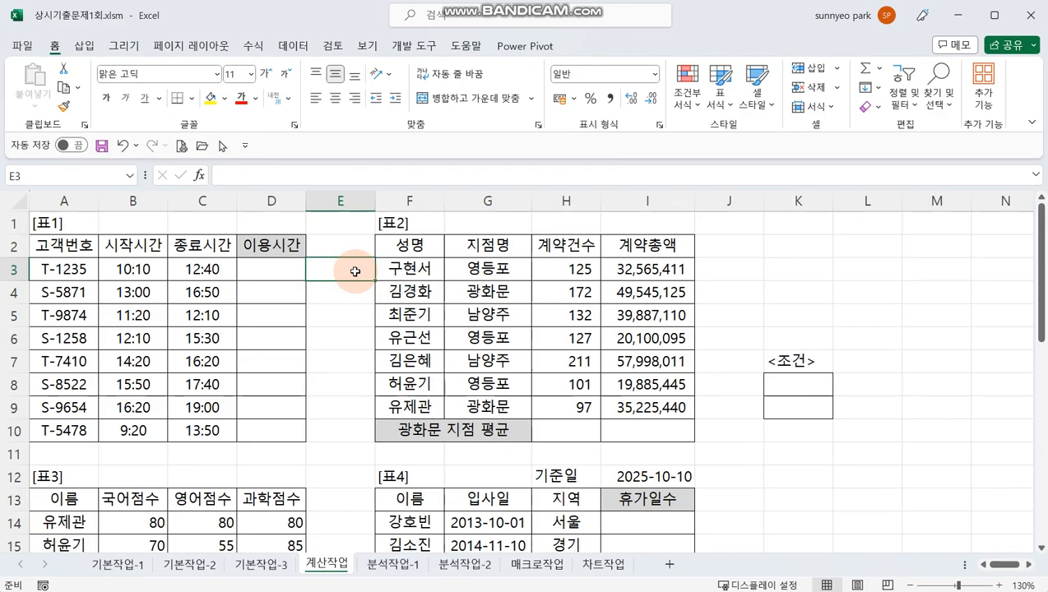
# Enter the formula =C3-B3 in D3 to subtract the start time from the end time.
pyautogui.click(288, 267)
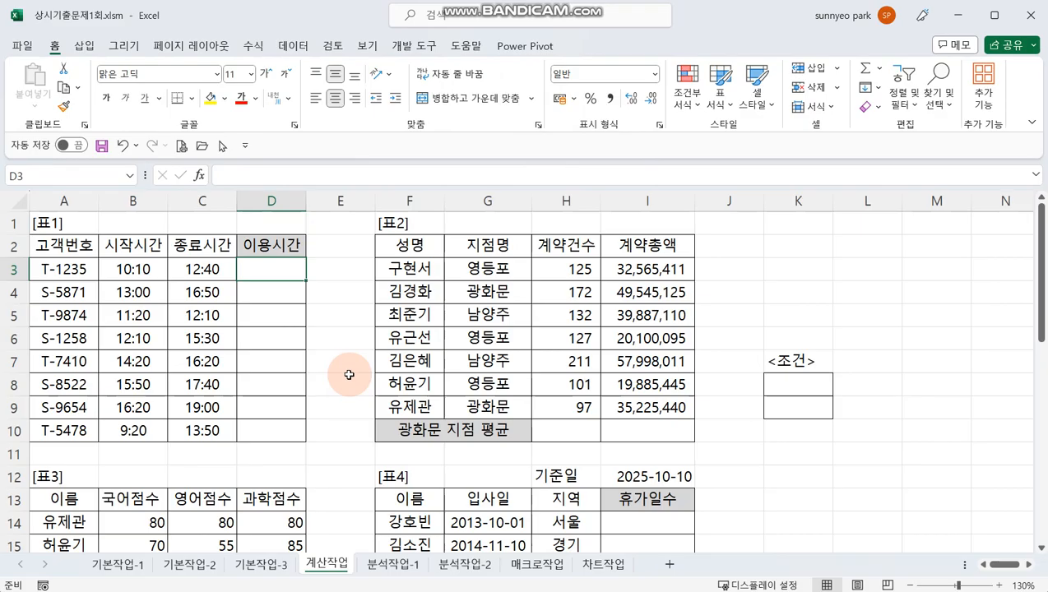
pyautogui.write('=')
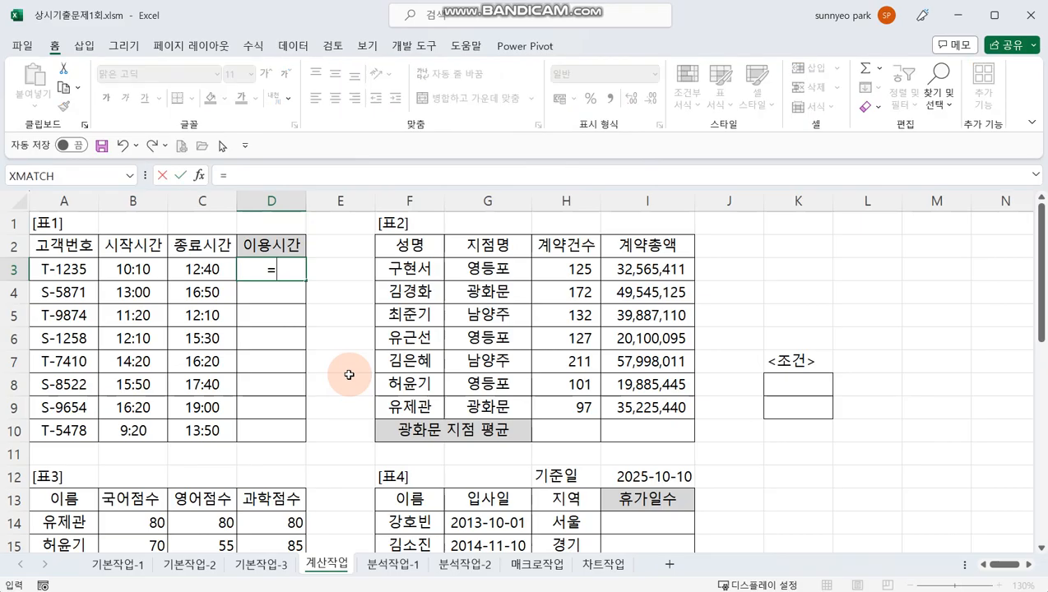
pyautogui.click(212, 269)
pyautogui.write('-')
pyautogui.click(138, 270)
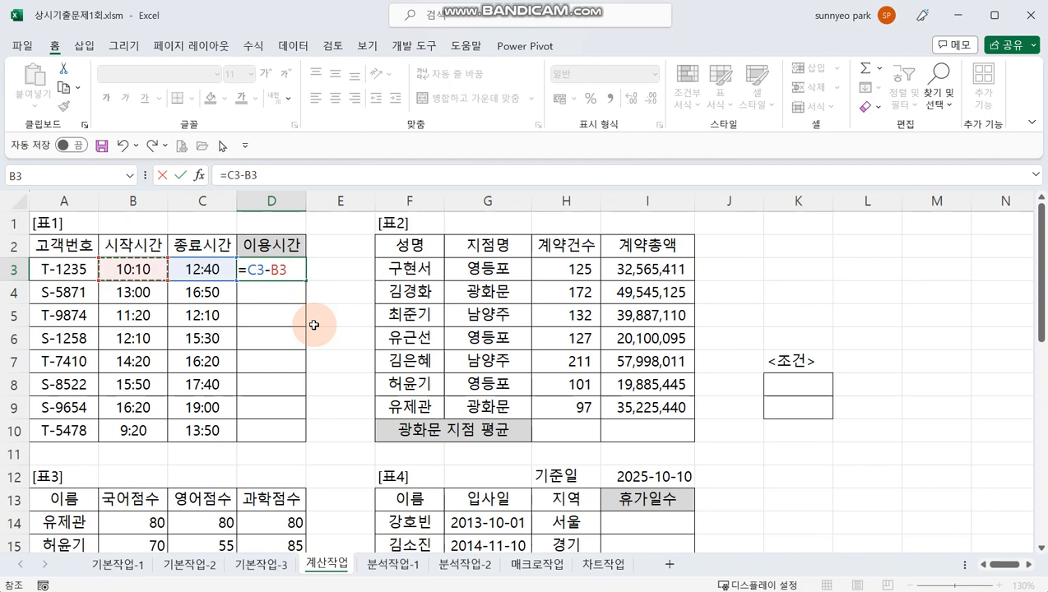
pyautogui.press('Return')
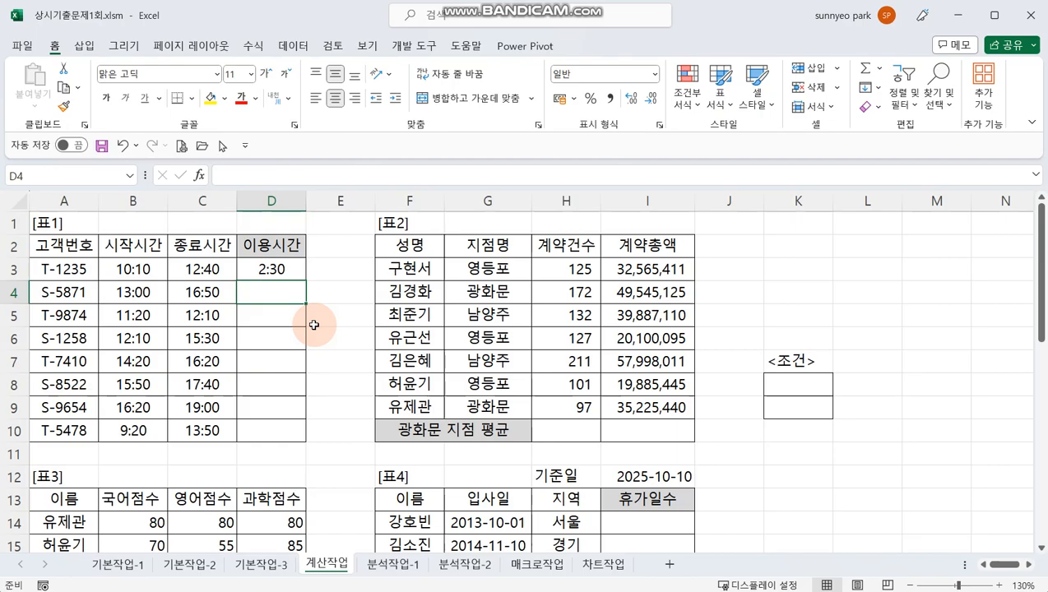
# Fill the time difference formula from D3 down to D6 and check the resulting 이용시간 values.
pyautogui.click(289, 269)
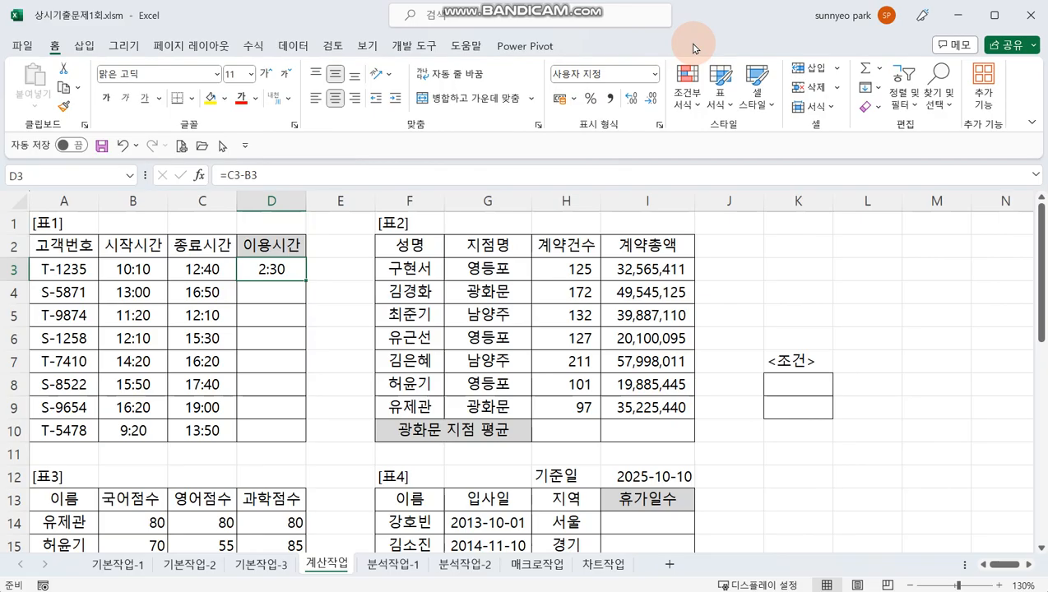
pyautogui.moveTo(306, 282); pyautogui.dragTo(299, 346)
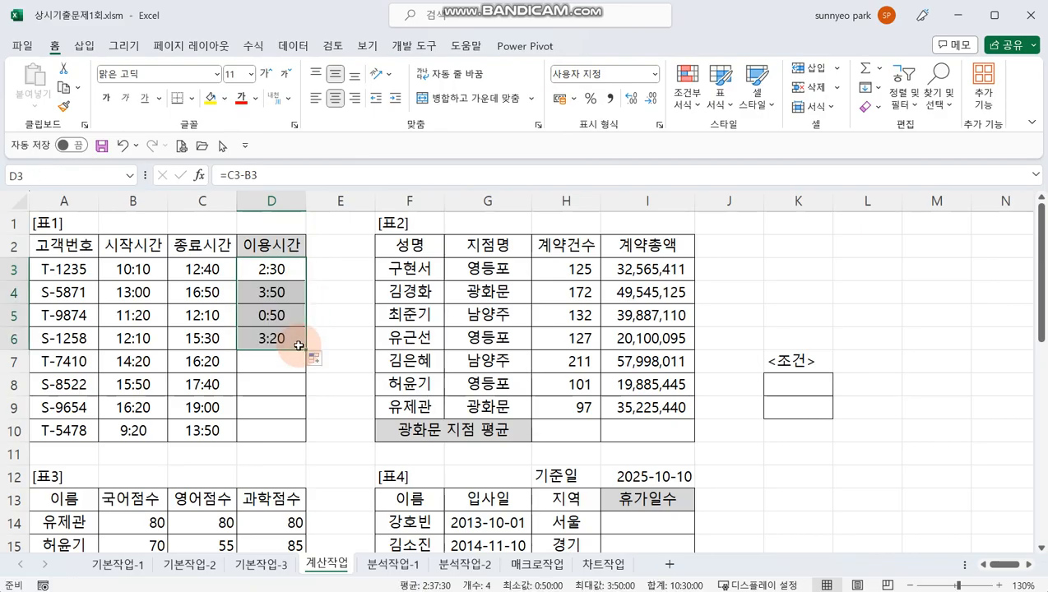
pyautogui.click(338, 272)
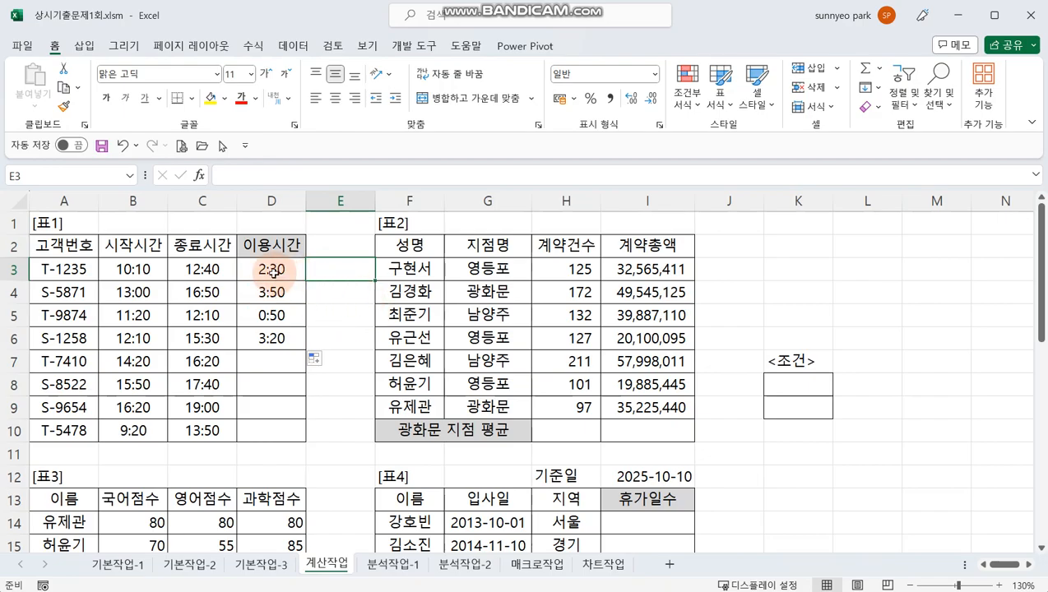
pyautogui.click(335, 297)
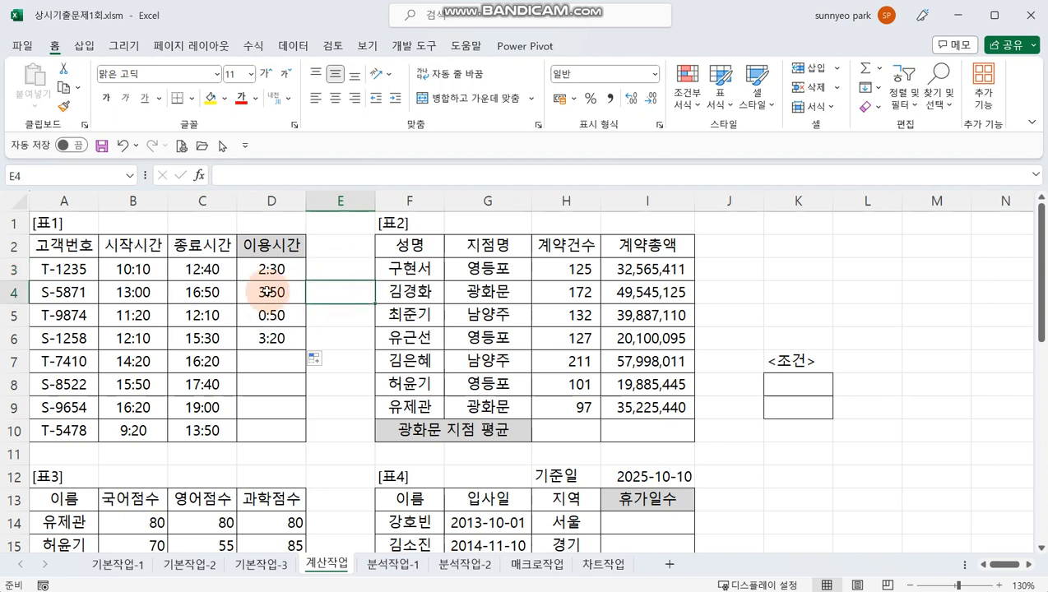
pyautogui.click(341, 321)
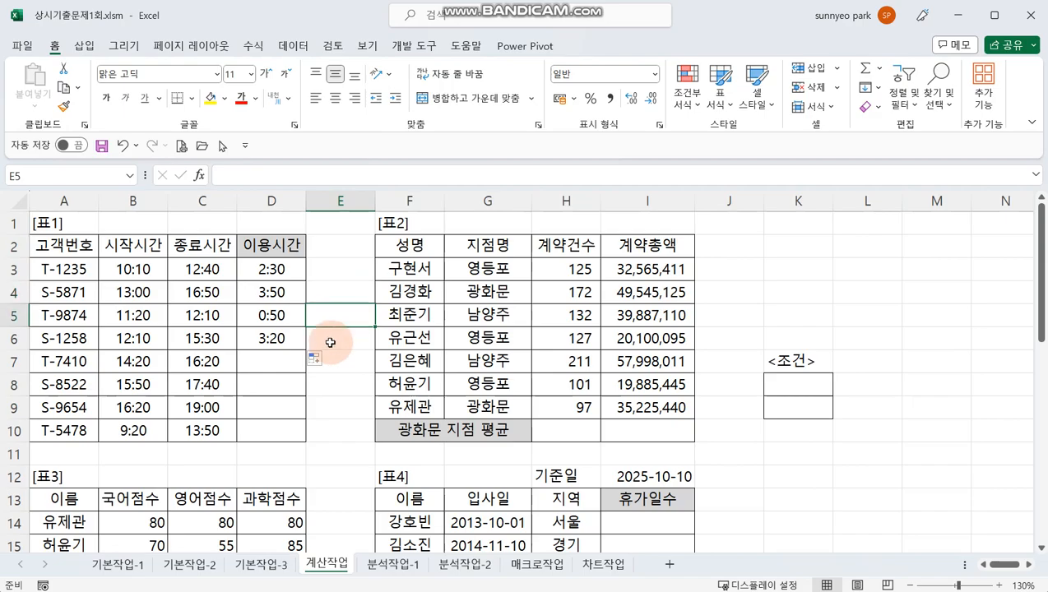
pyautogui.click(330, 342)
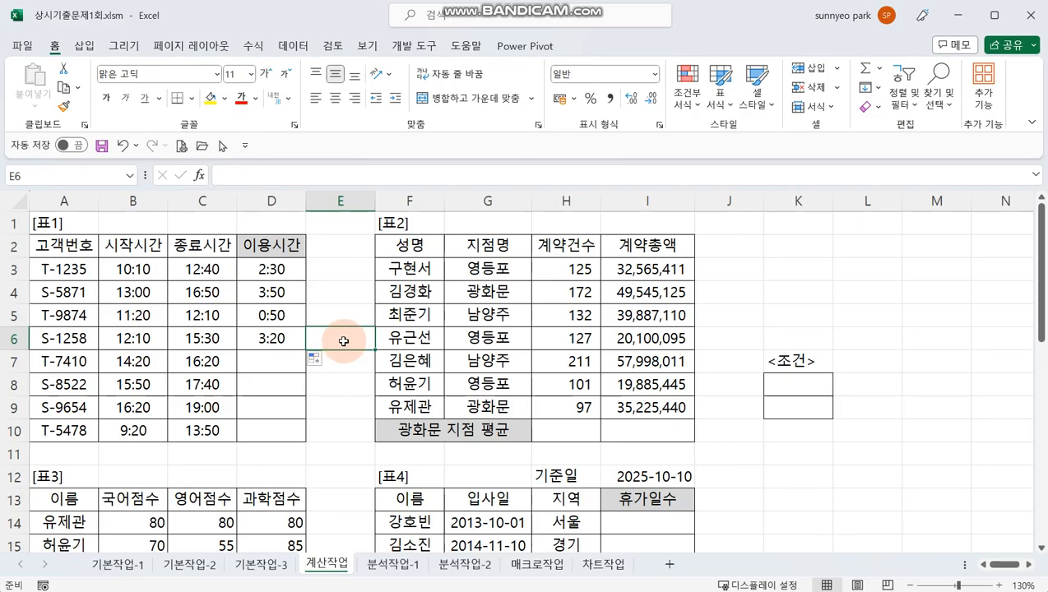
pyautogui.click(279, 364)
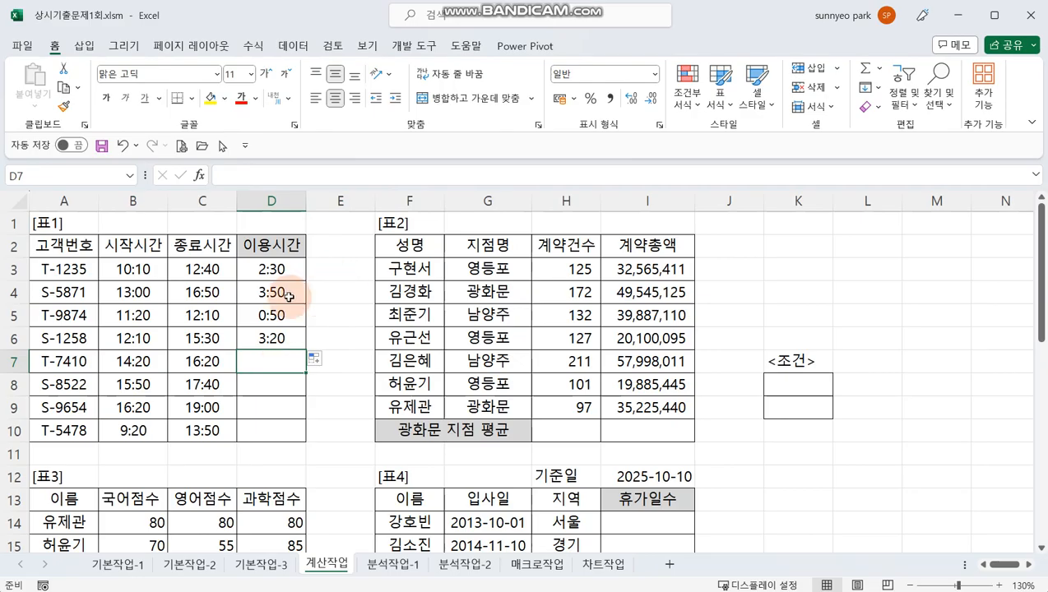
# Clear the trial formulas from the 이용시간 column and reset D3:D10 to the General number format.
pyautogui.moveTo(305, 272); pyautogui.dragTo(300, 386)
pyautogui.press('Delete')
pyautogui.click(286, 269)
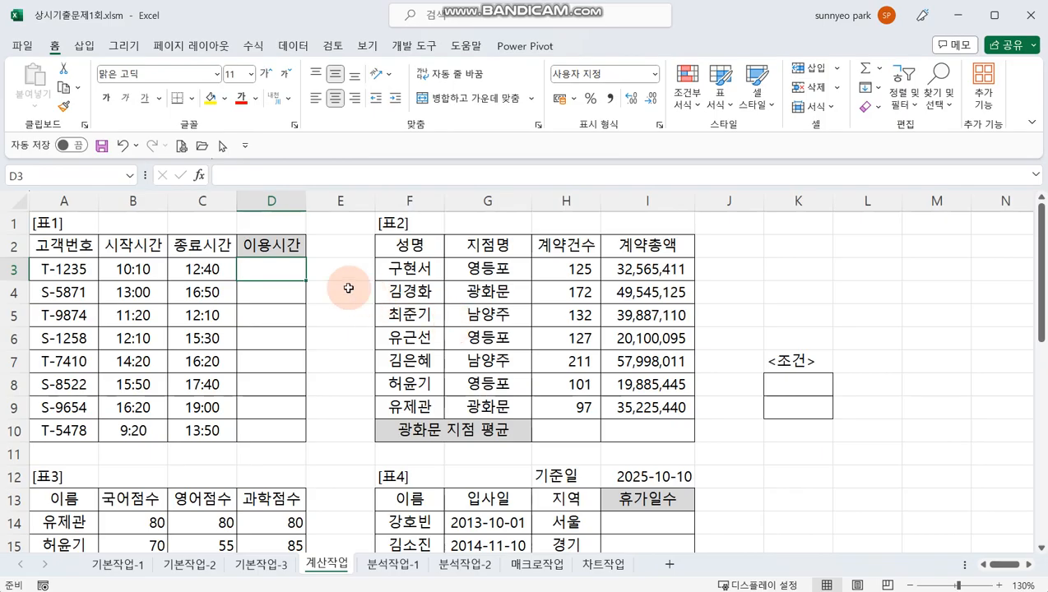
pyautogui.moveTo(274, 266); pyautogui.dragTo(265, 425)
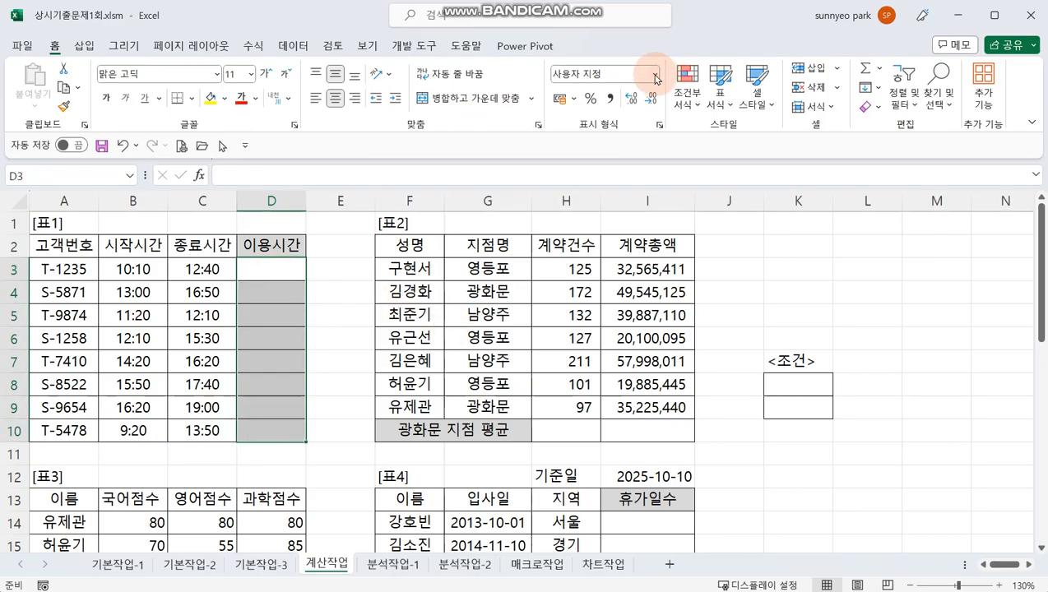
pyautogui.click(655, 74)
pyautogui.click(623, 109)
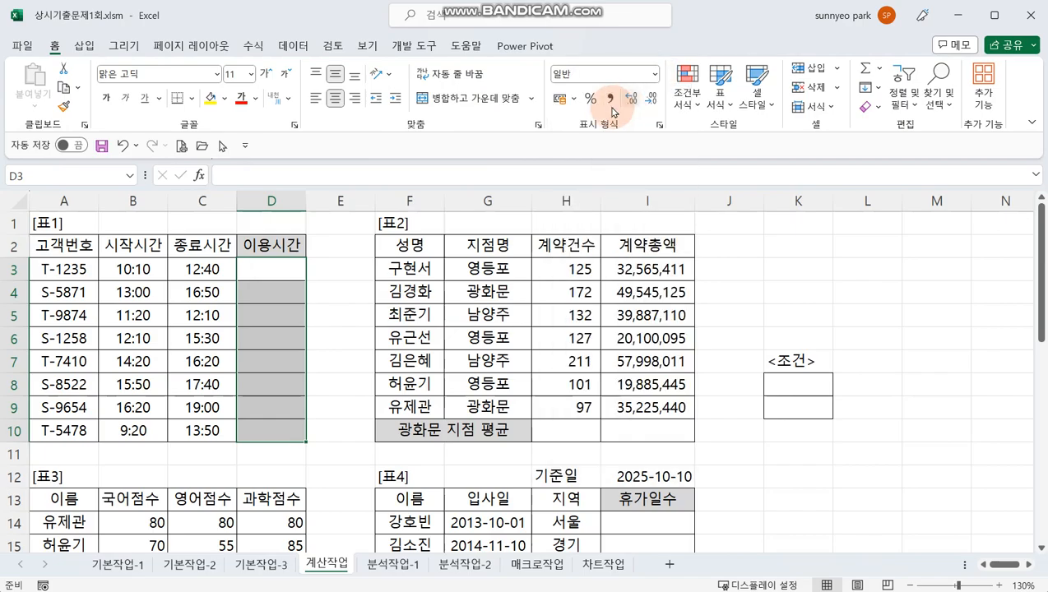
pyautogui.click(346, 291)
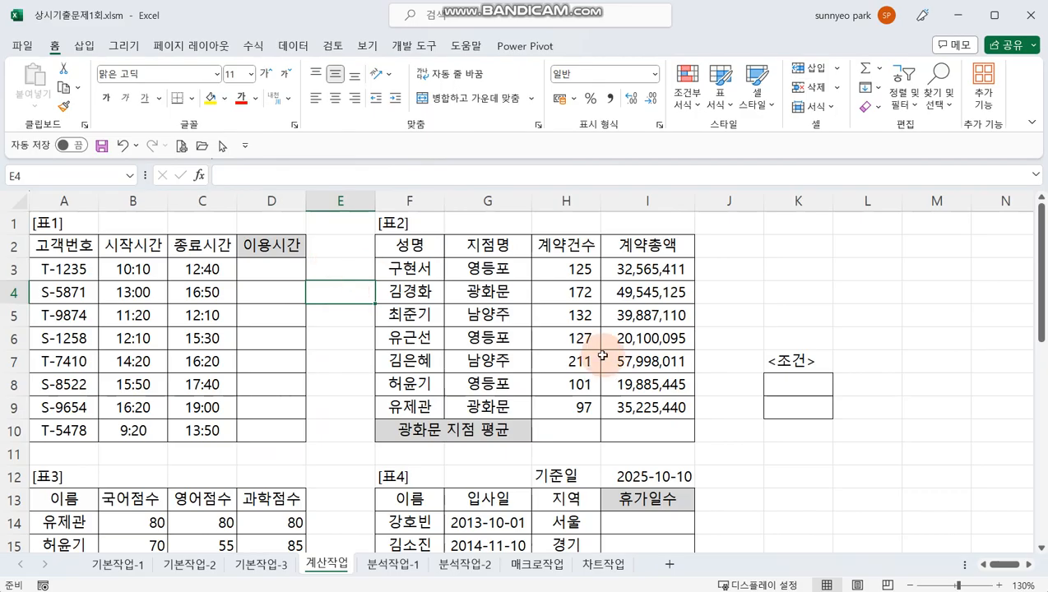
# Test the preset format of the 광화문 지점 평균 row by entering 7788445 in I10, and delete the test value.
pyautogui.click(593, 430)
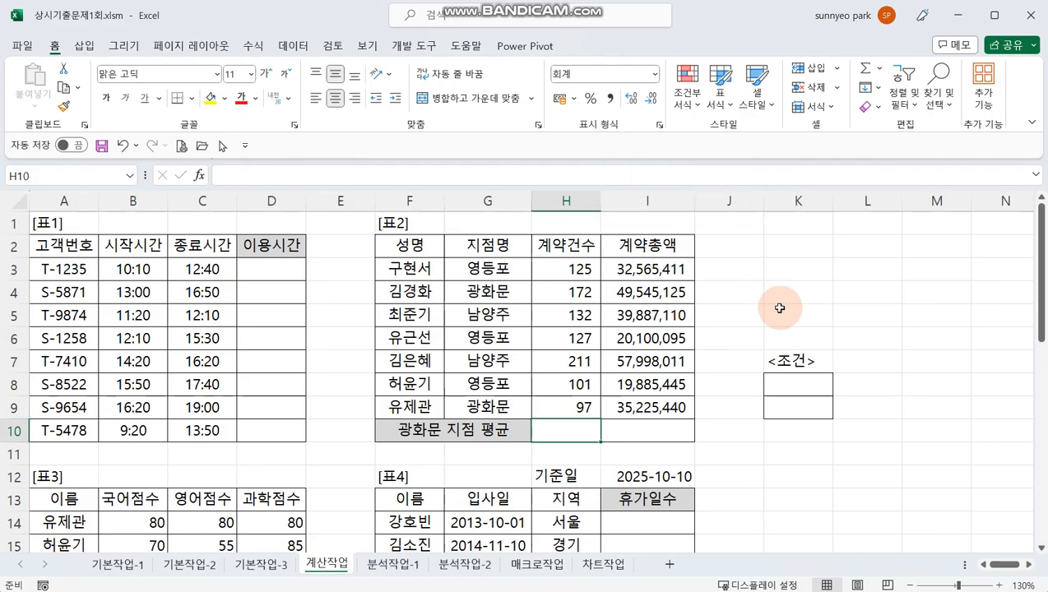
pyautogui.click(668, 424)
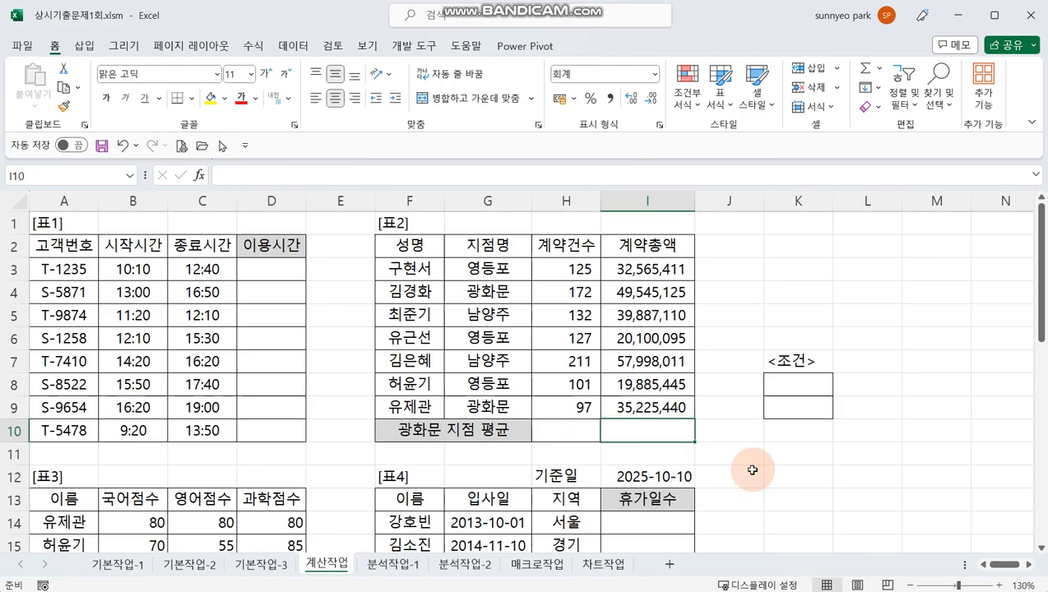
pyautogui.write('7788445')
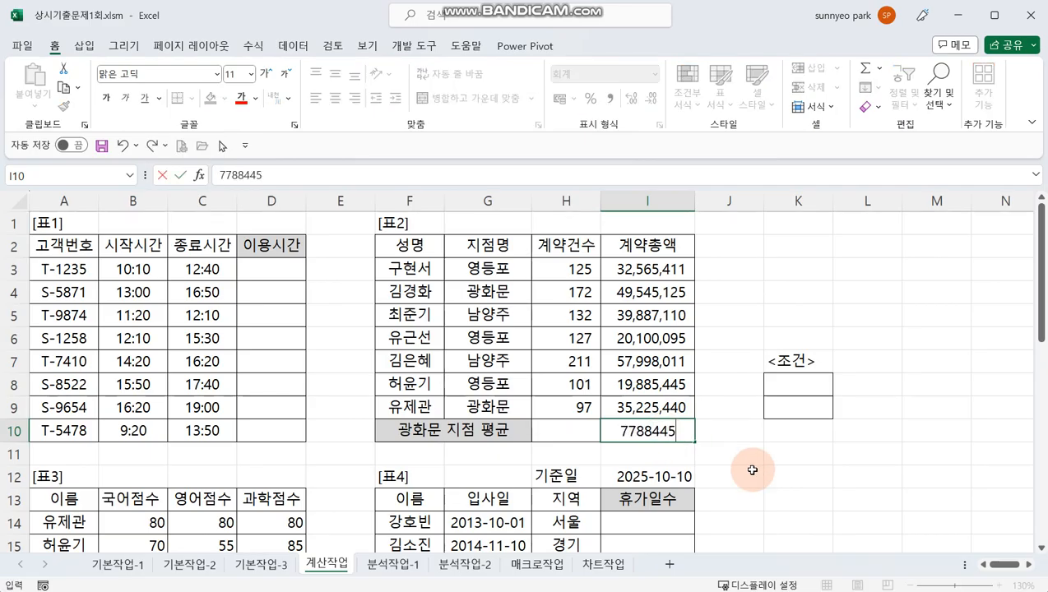
pyautogui.press('Return')
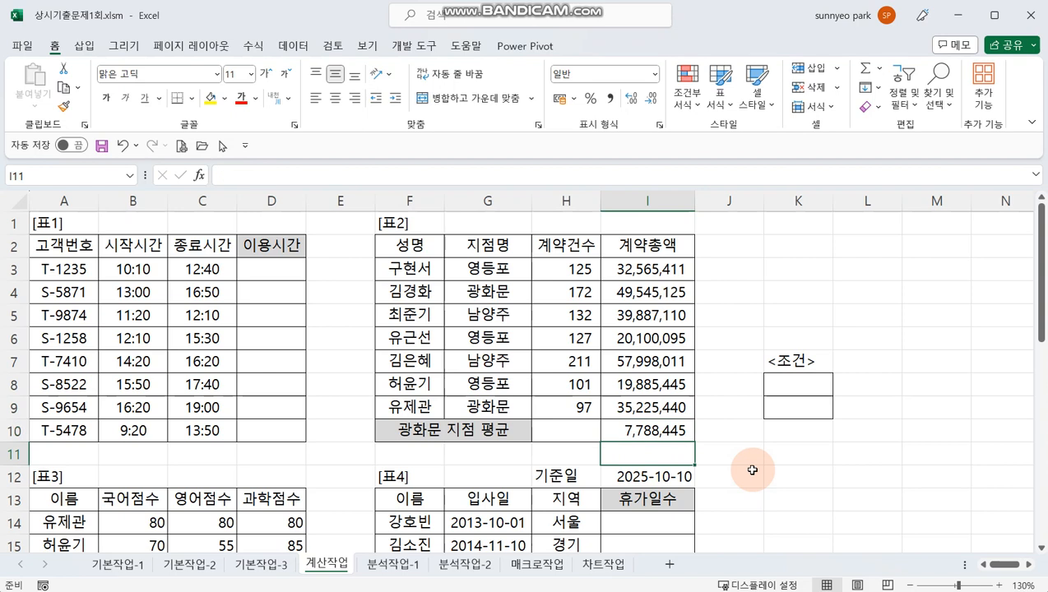
pyautogui.click(671, 428)
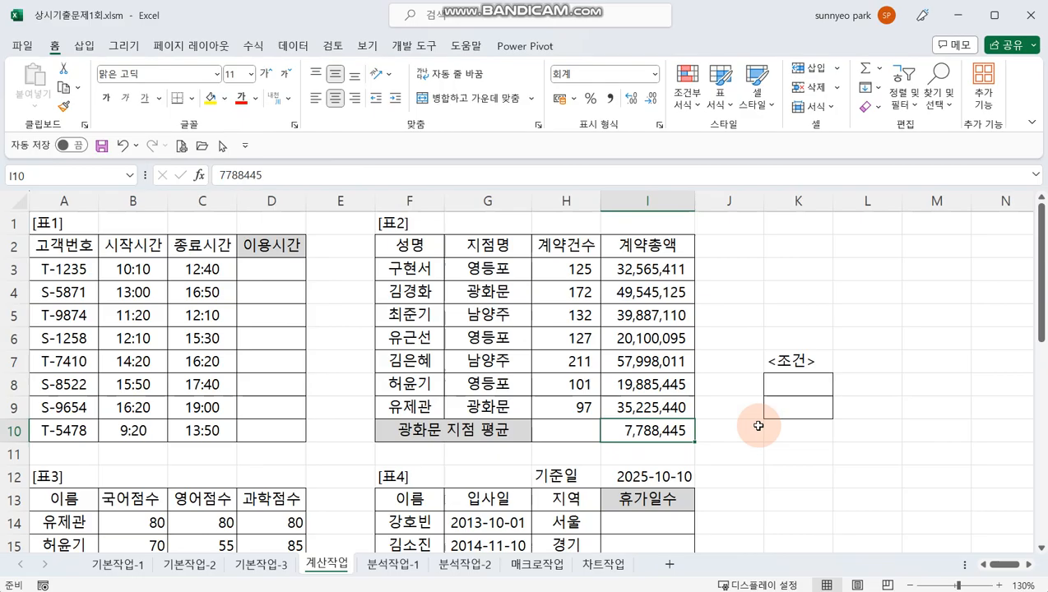
pyautogui.press('Delete')
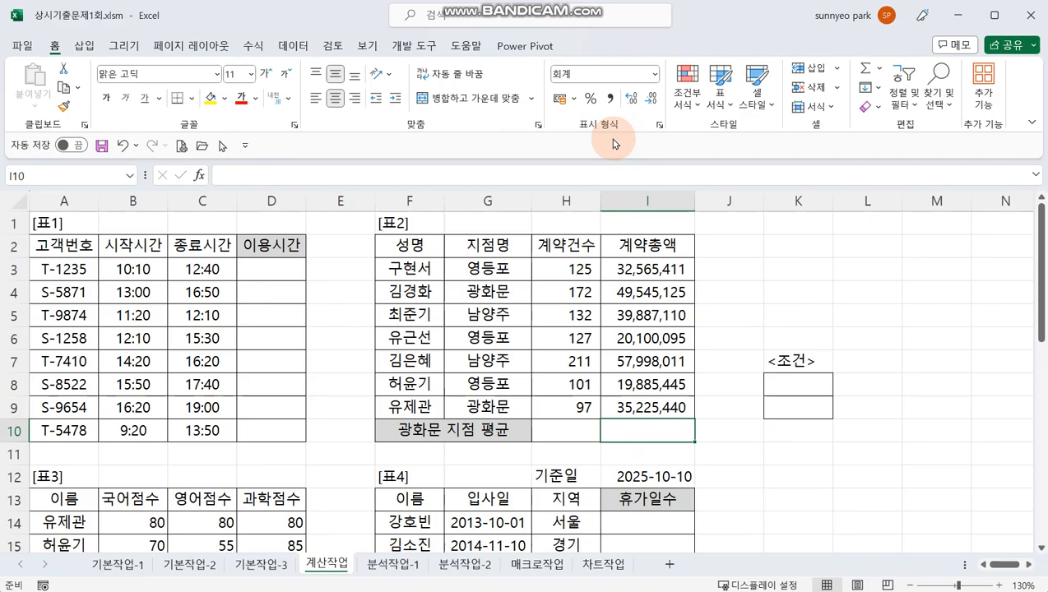
pyautogui.click(525, 431)
pyautogui.click(580, 431)
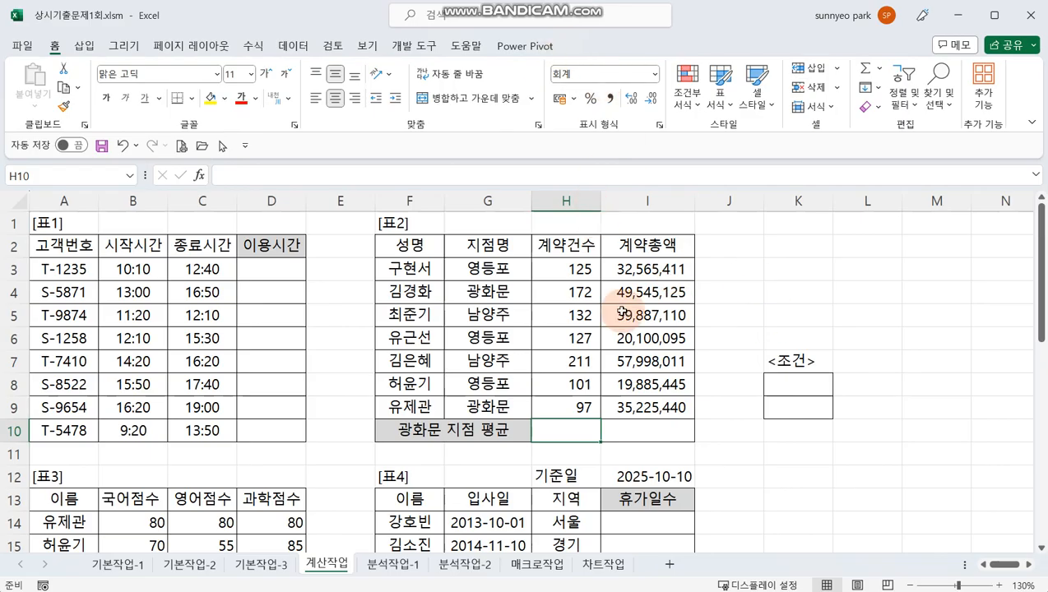
# Compare the preset number formats of the first 이용시간 cell D3 and the 광화문 지점 평균 cell H10.
pyautogui.click(775, 293)
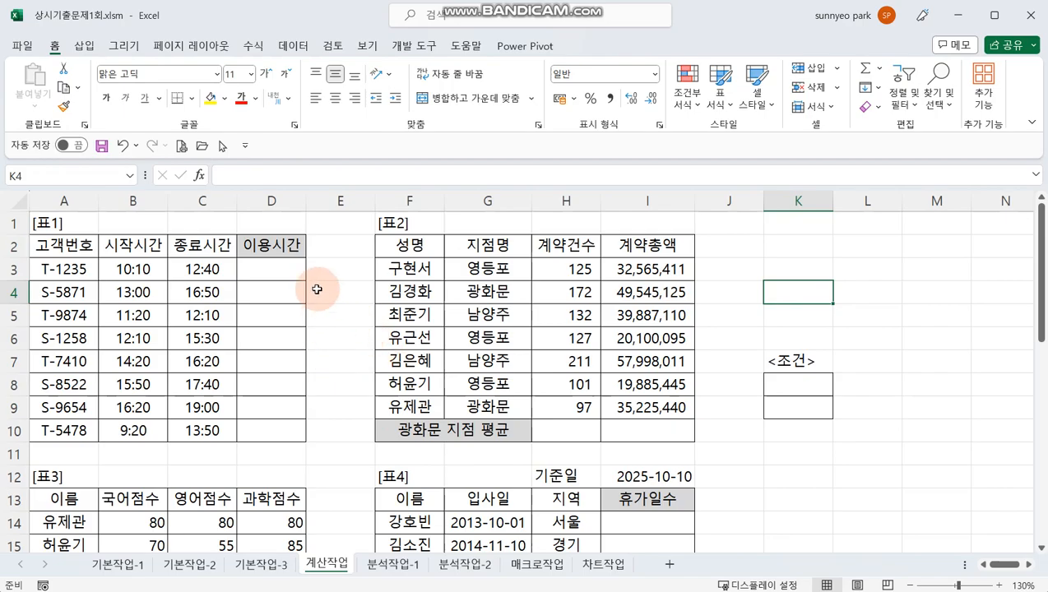
pyautogui.click(276, 267)
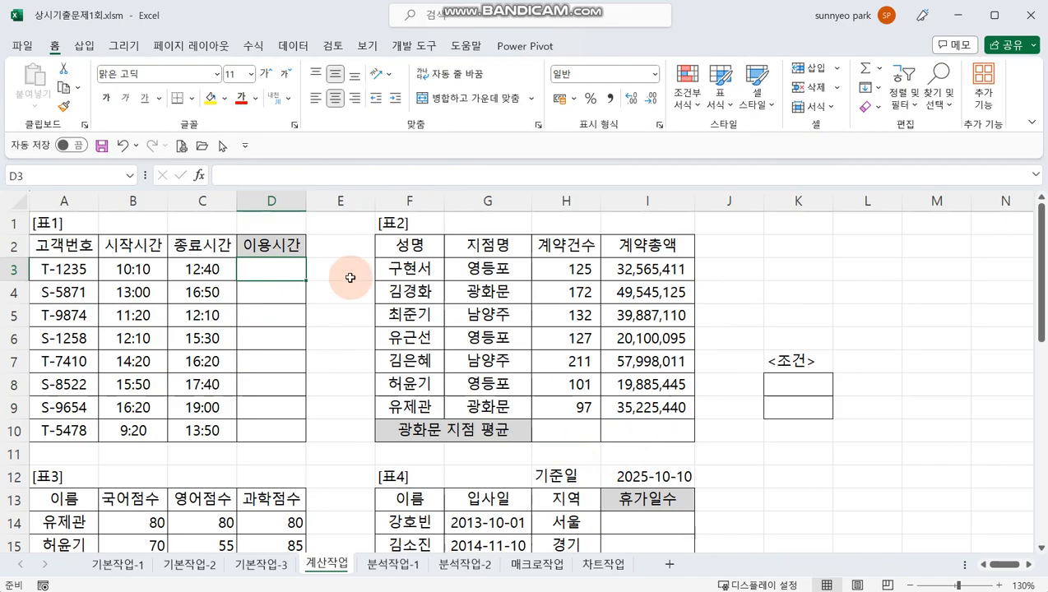
pyautogui.click(576, 431)
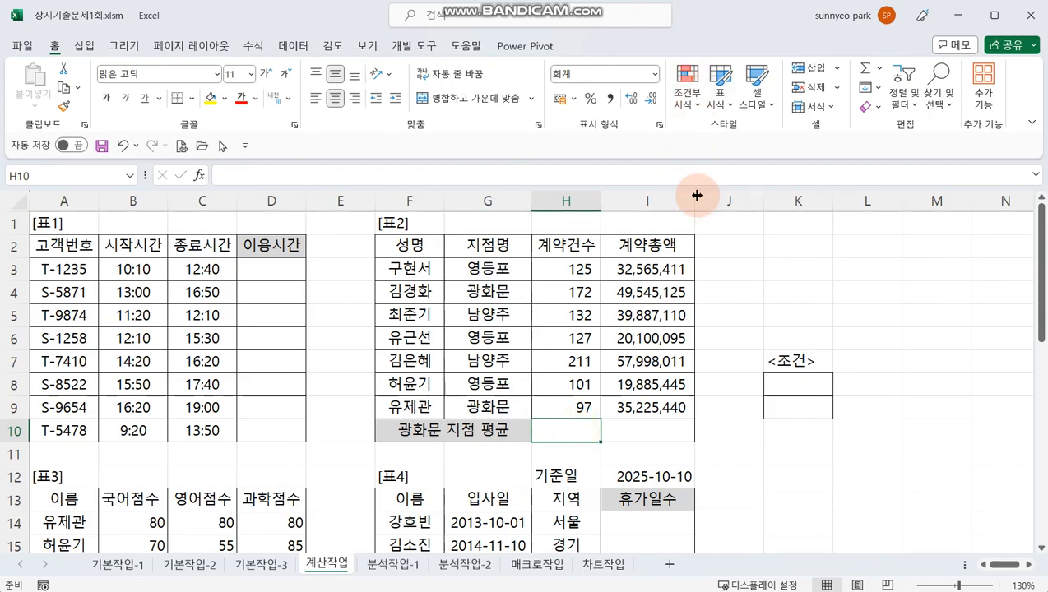
# Check the preset number format of the 영어, 과학 우수 학생비율 answer cell D23 in table 3.
pyautogui.scroll(-4, 684, 262)
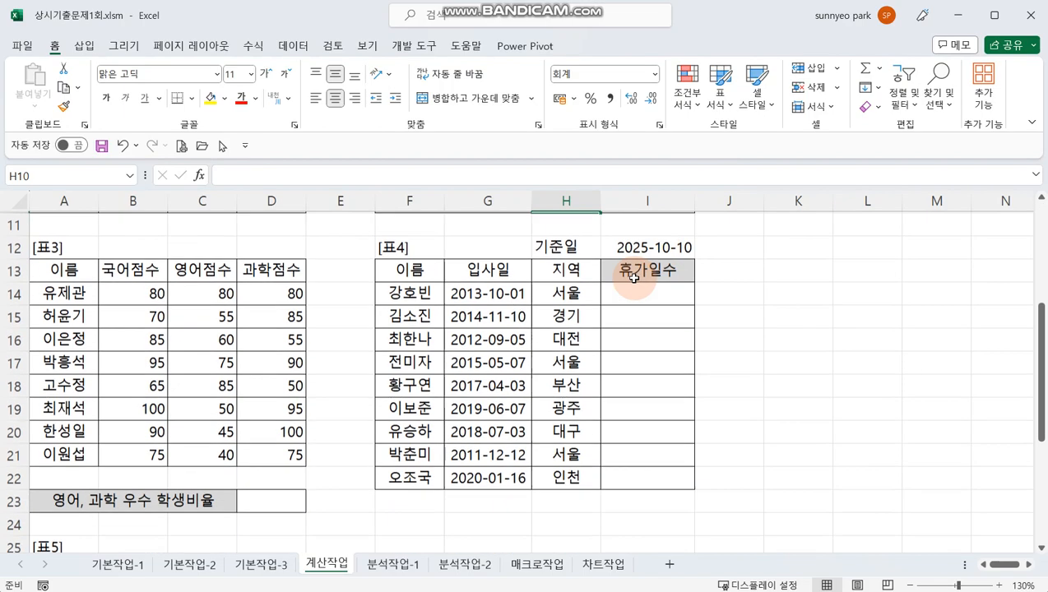
pyautogui.click(330, 510)
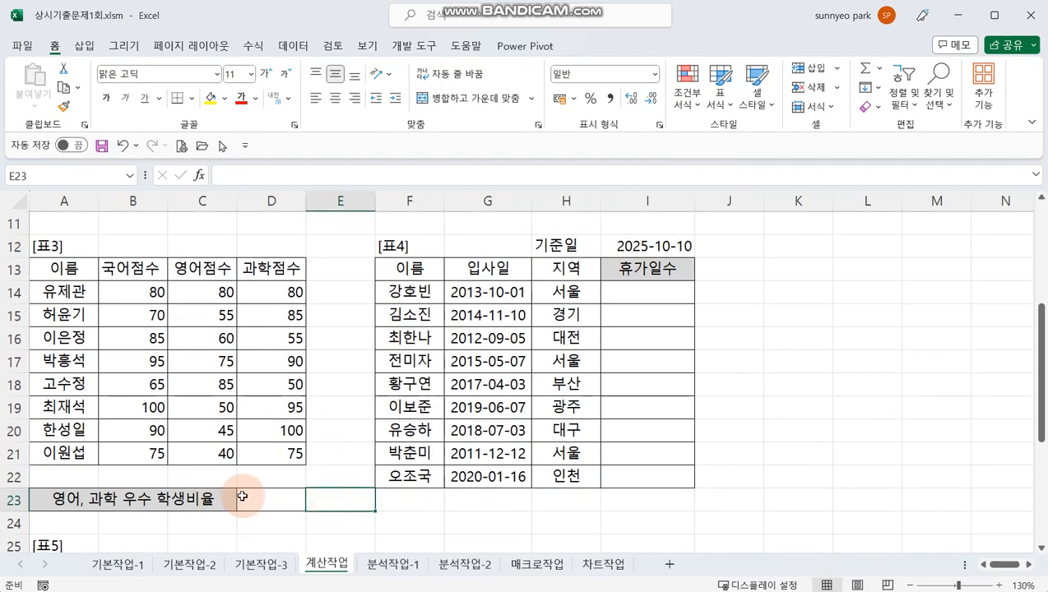
pyautogui.click(399, 504)
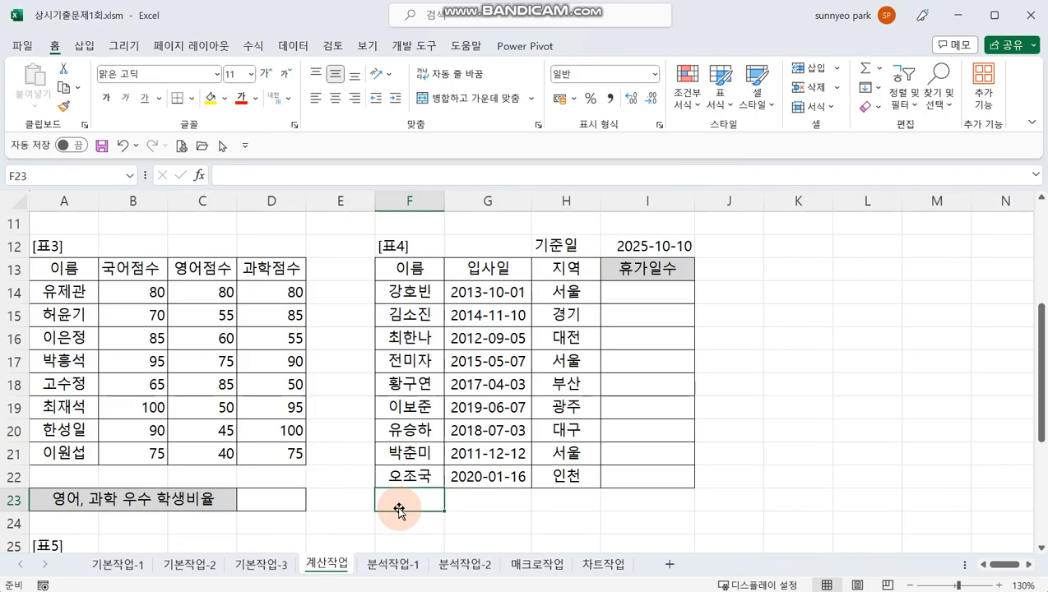
pyautogui.click(268, 499)
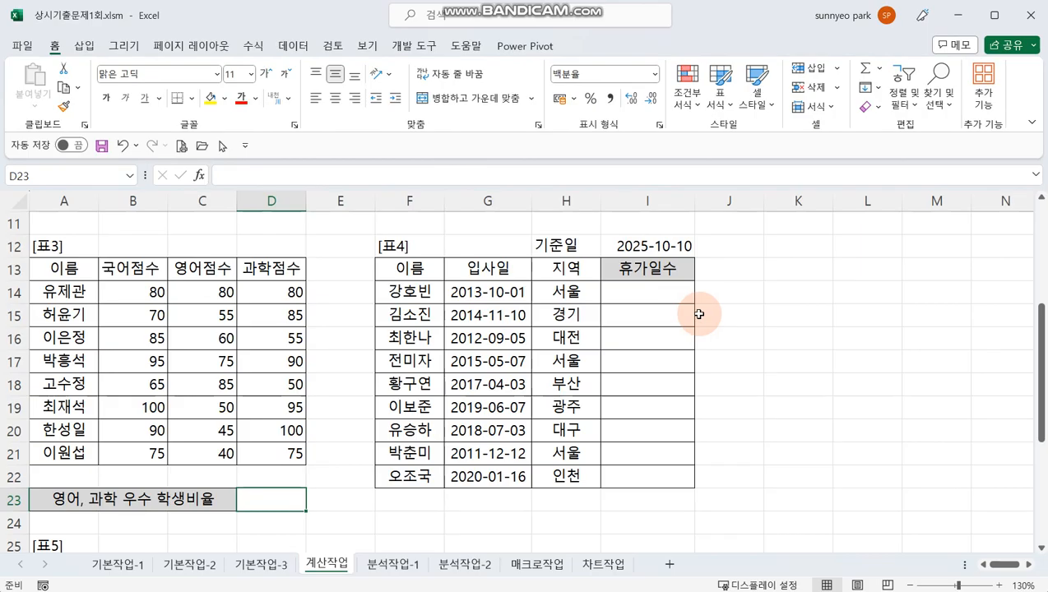
pyautogui.click(732, 308)
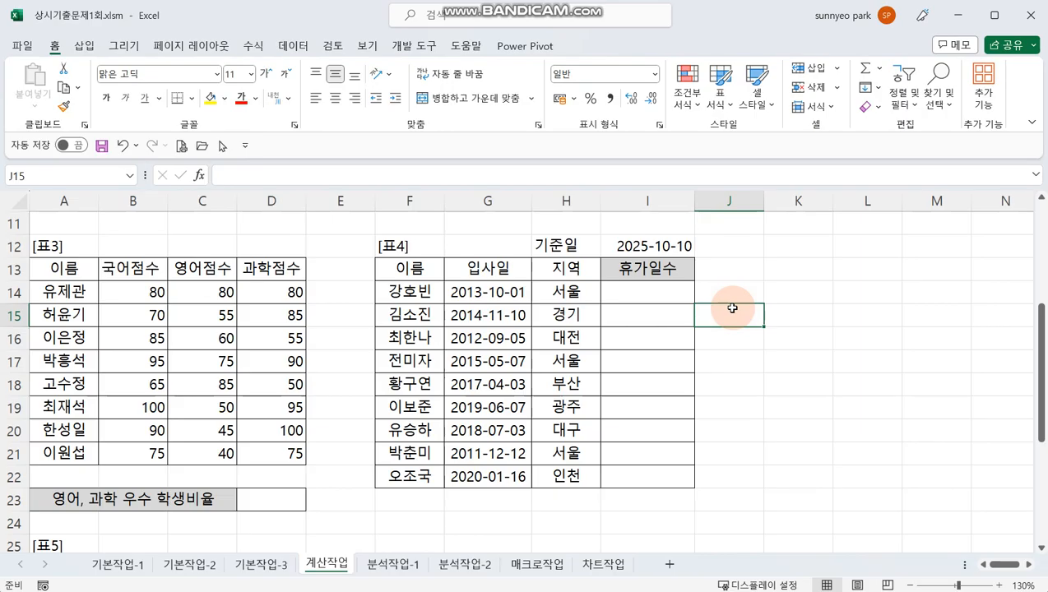
pyautogui.click(283, 495)
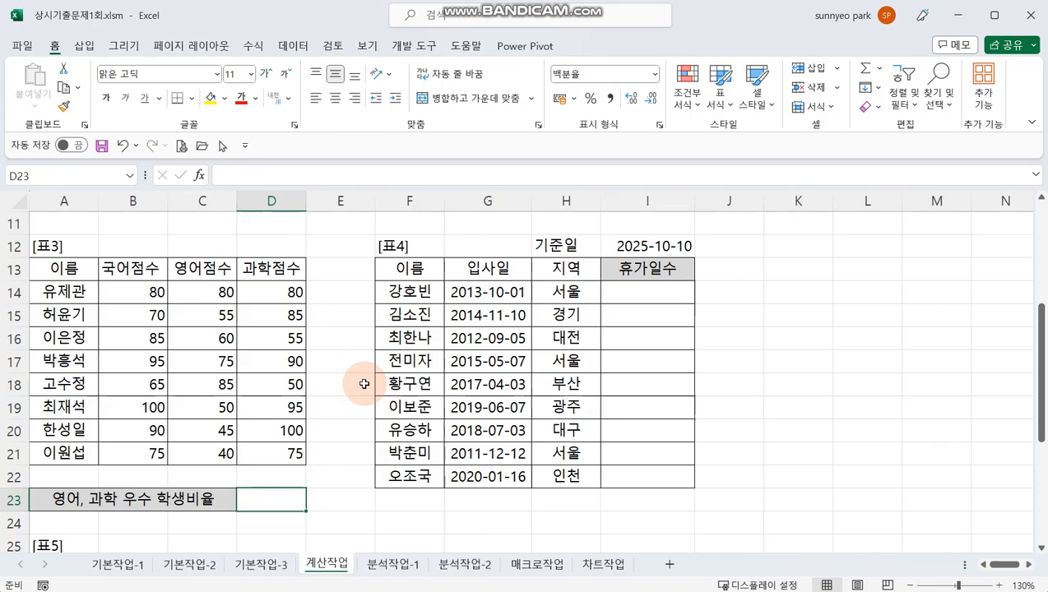
pyautogui.click(655, 77)
pyautogui.click(655, 76)
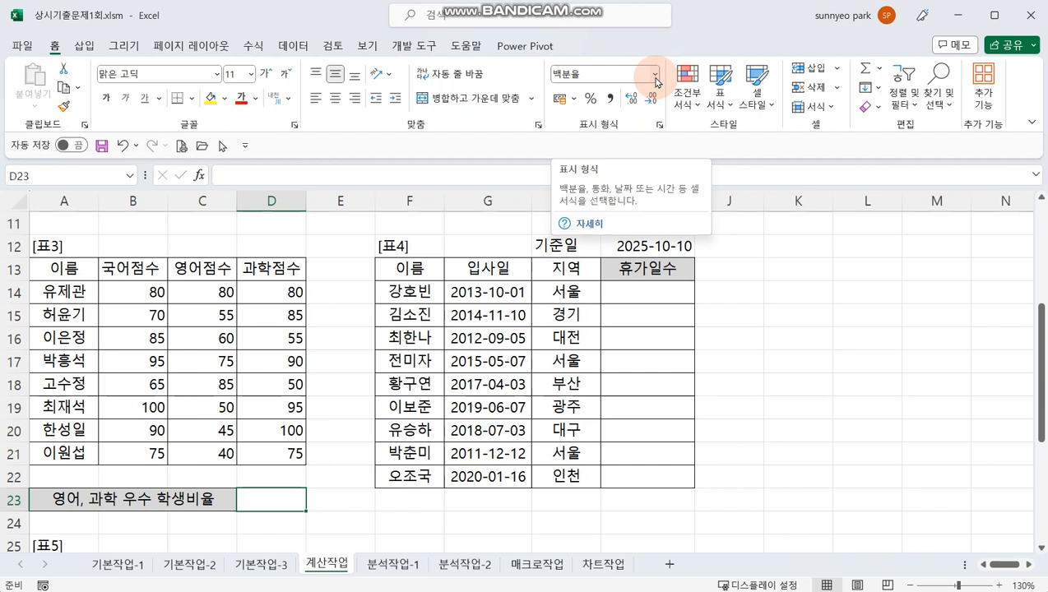
pyautogui.click(740, 319)
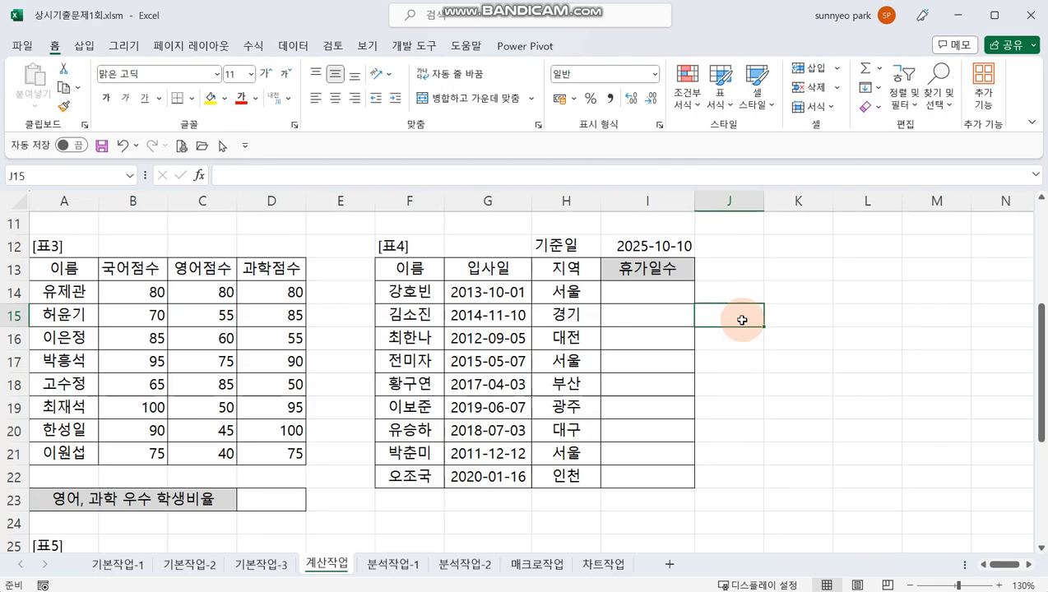
# Check the preset number format of the first 휴가일수 answer cell, I14, in table 4.
pyautogui.click(782, 340)
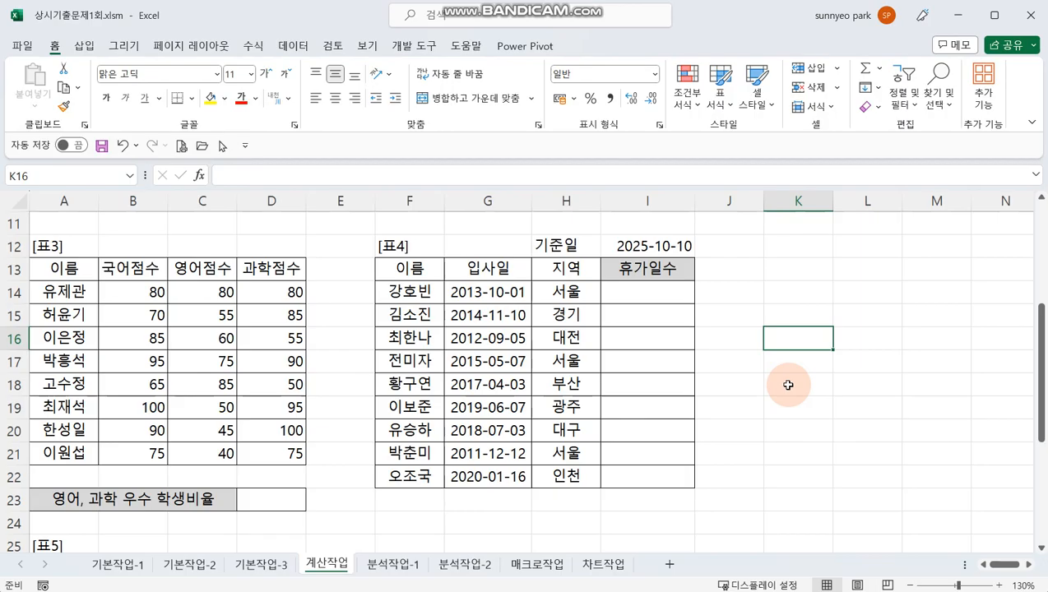
pyautogui.click(676, 294)
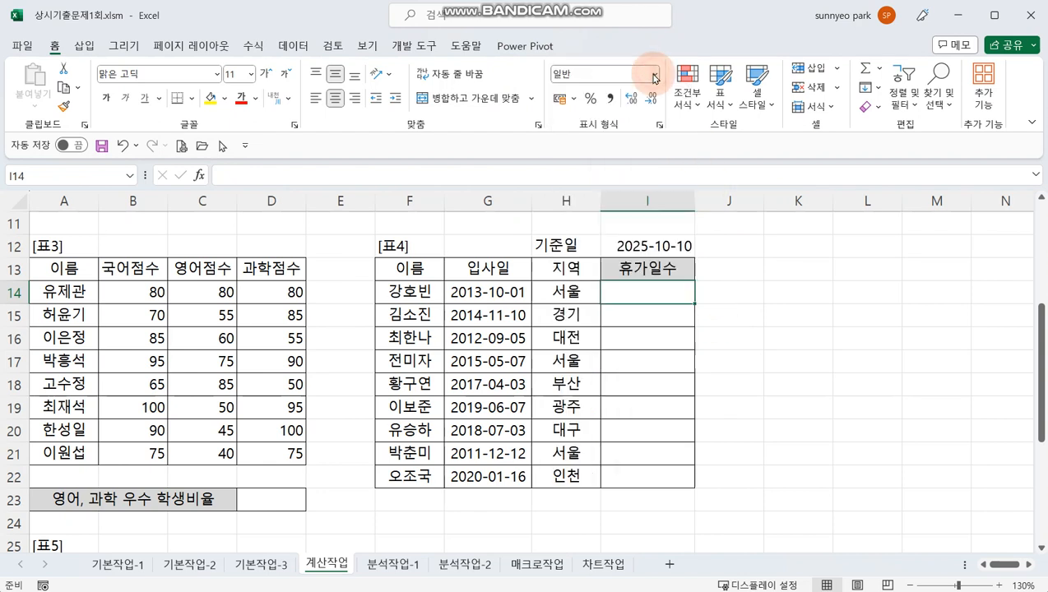
pyautogui.click(742, 313)
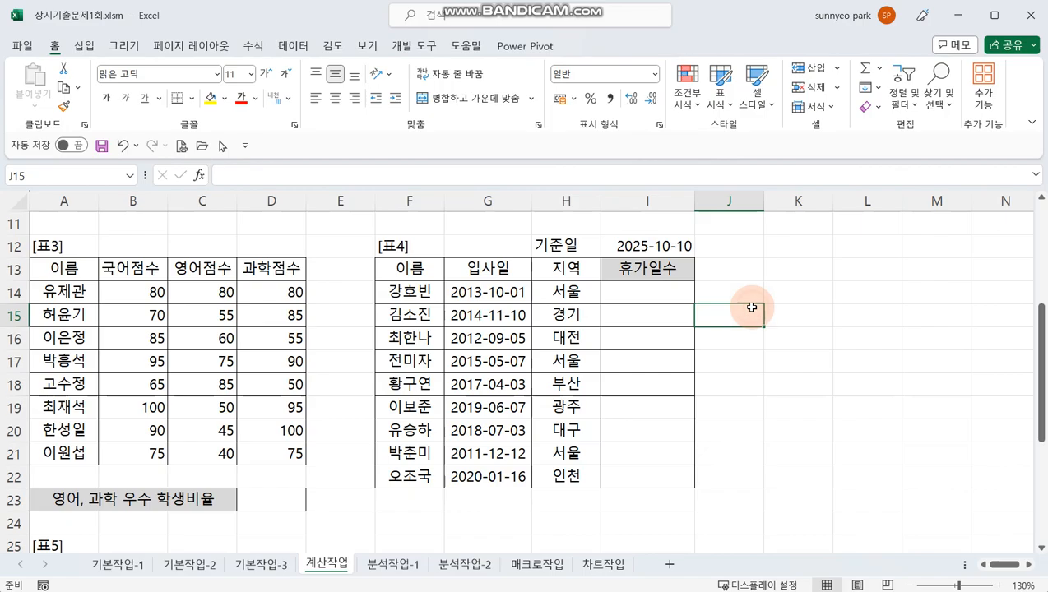